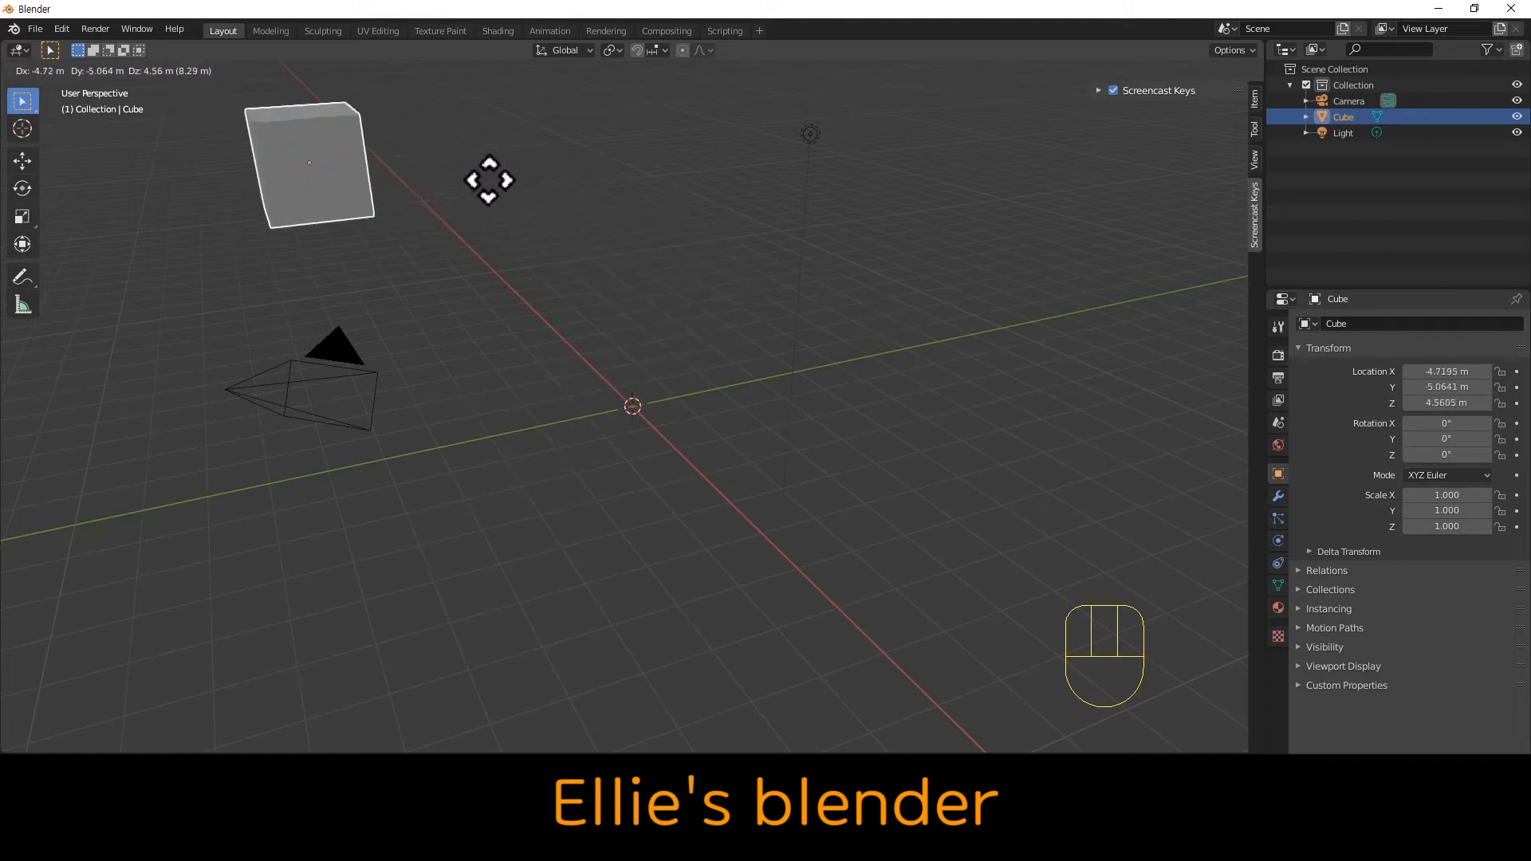
Place the cube at about (-0.09, -0.12, 0.08) m and freely rotate it to about (-85.1°, -3.35°, -51.3°)
click(825, 420)
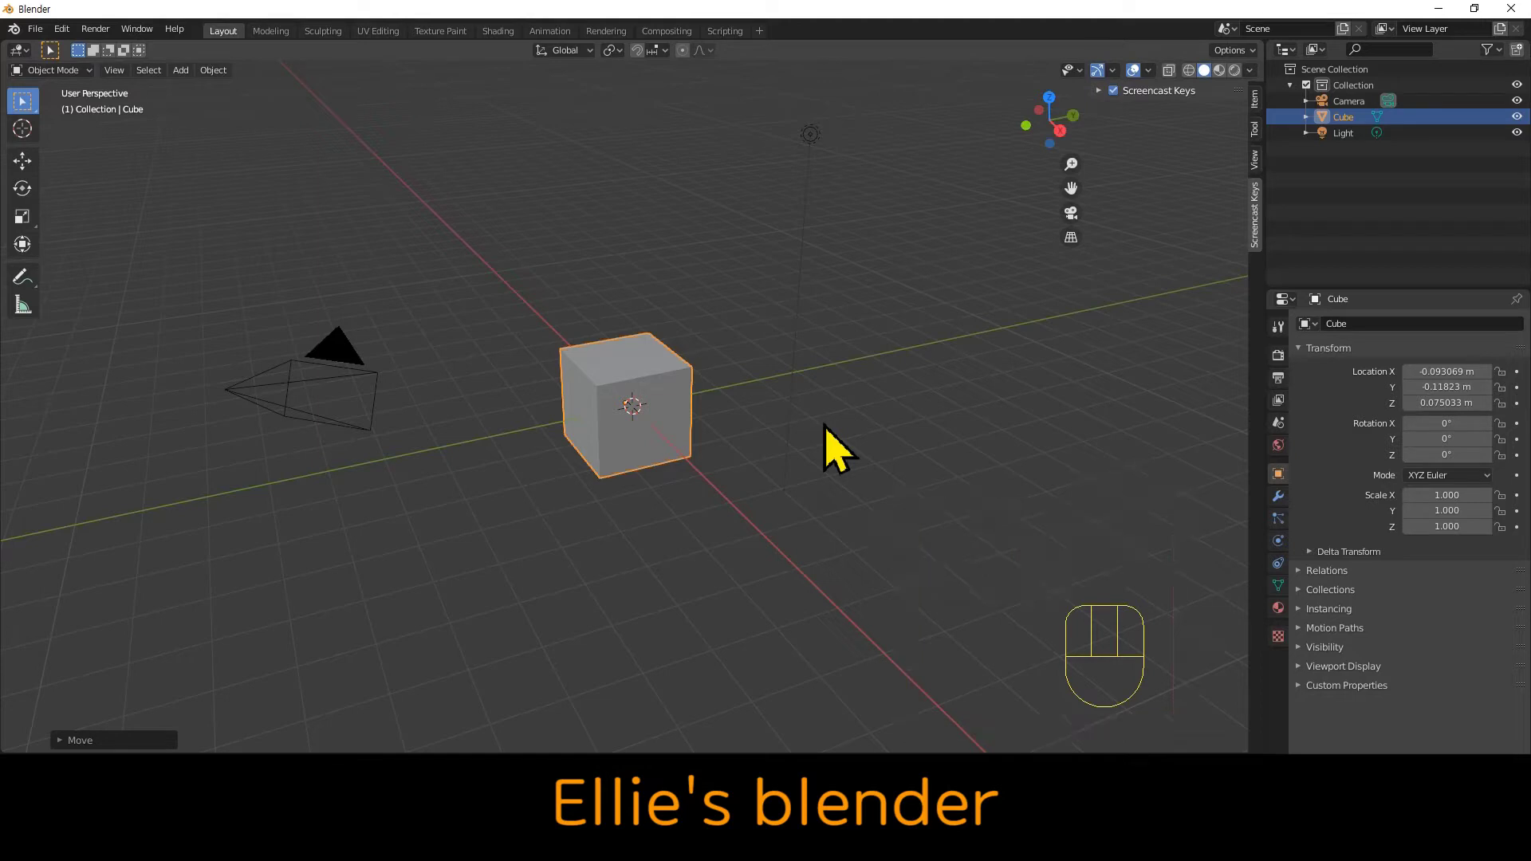
key(r)
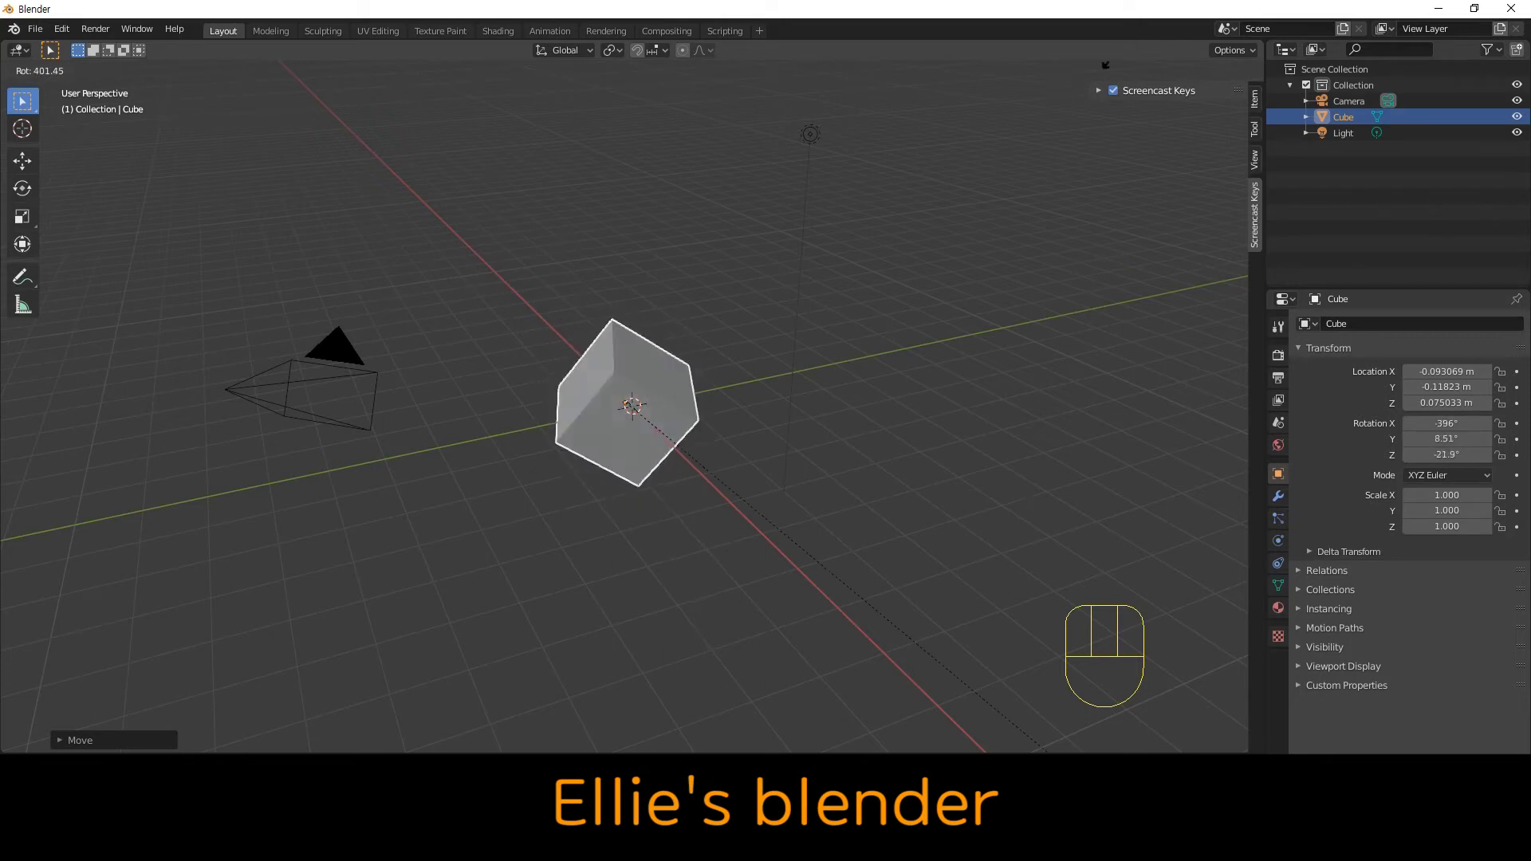
click(610, 539)
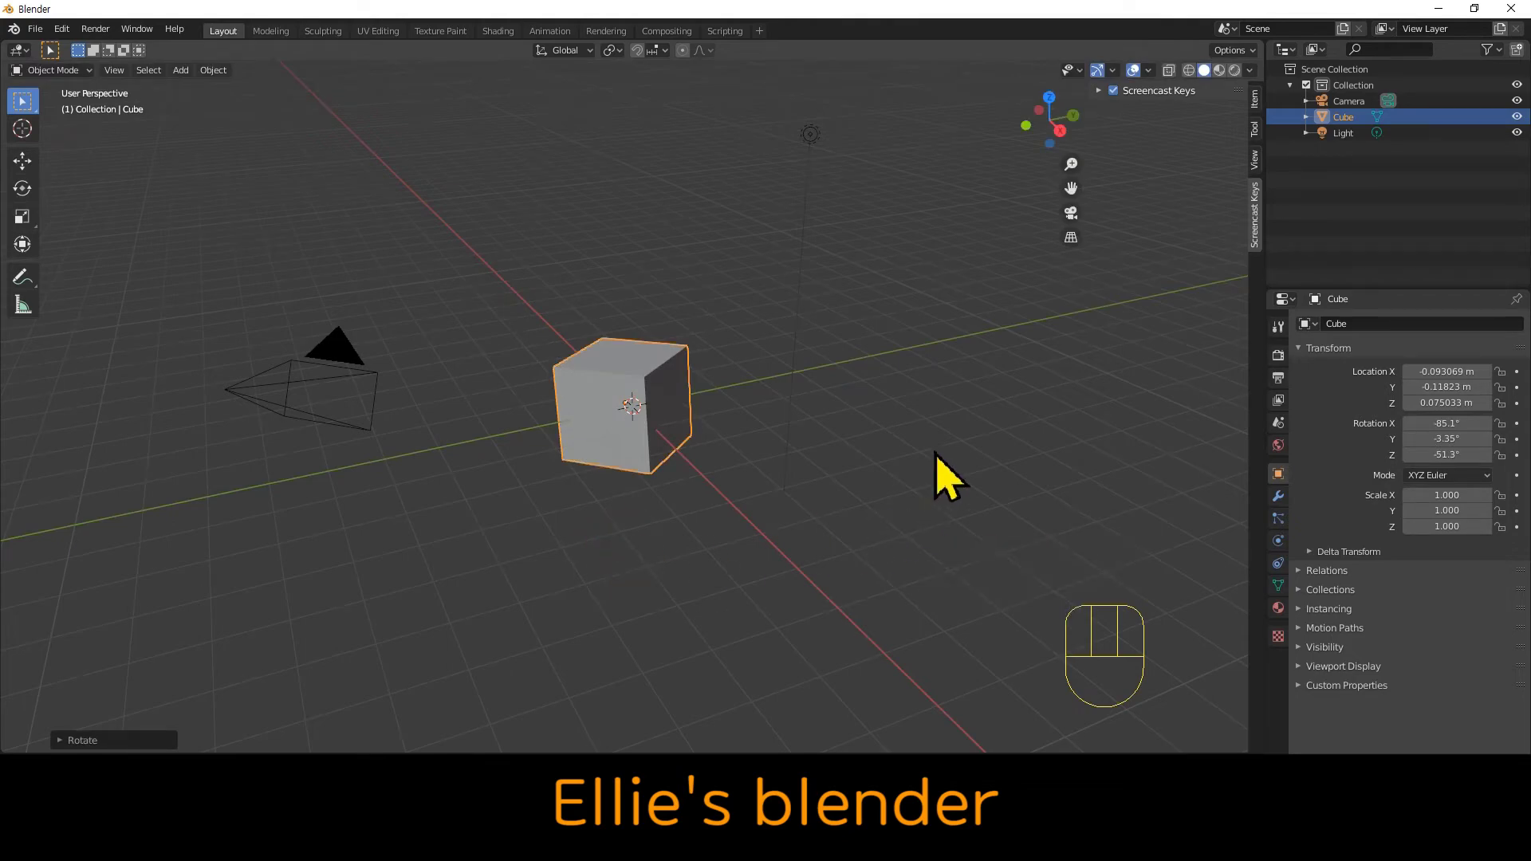
Scale the cube up uniformly on all axes to about 1.23
key(s)
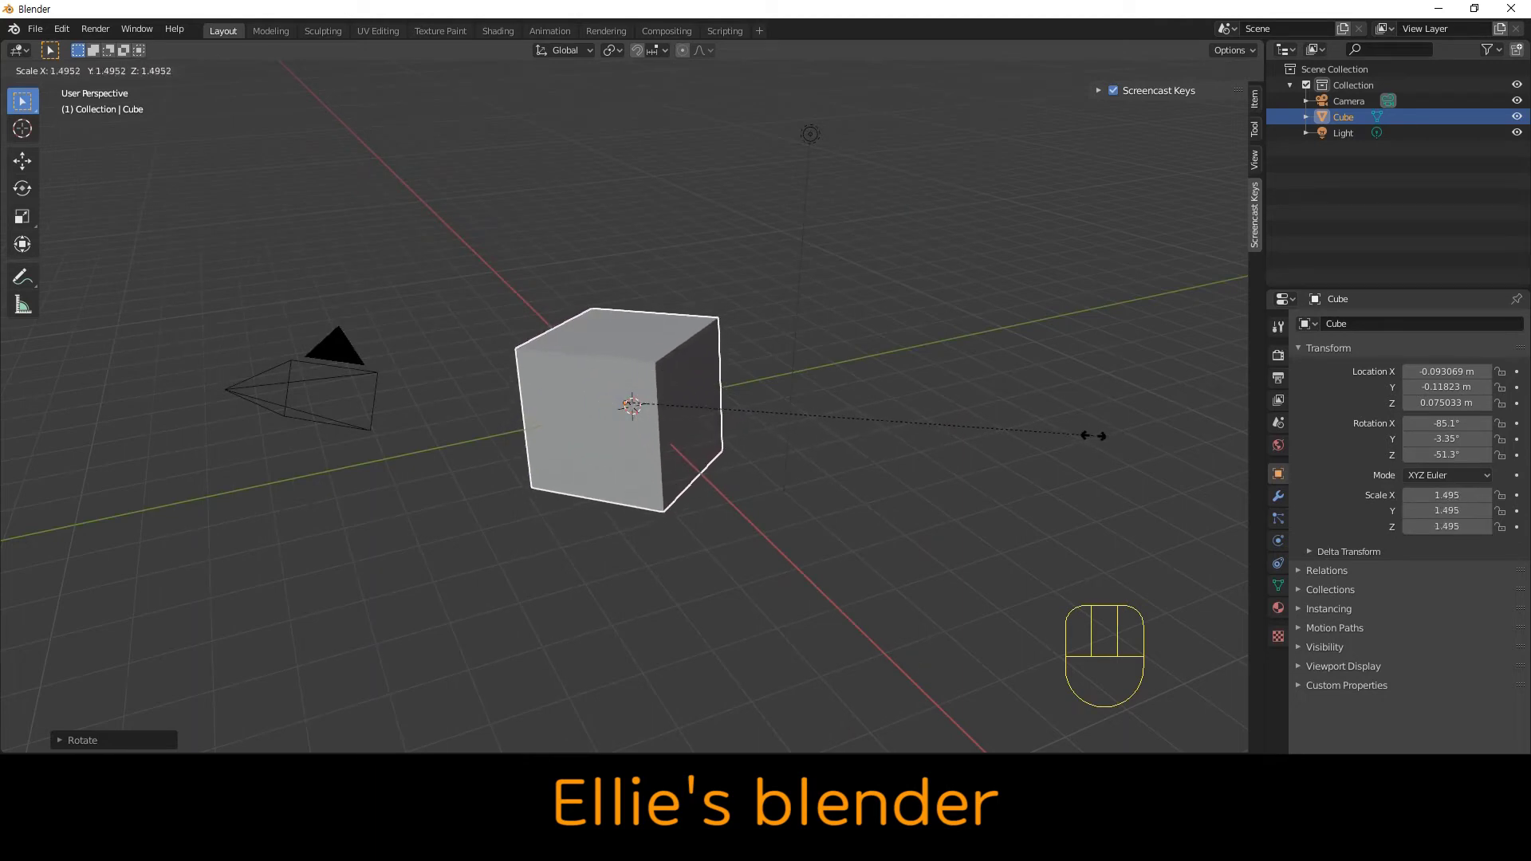
click(1009, 451)
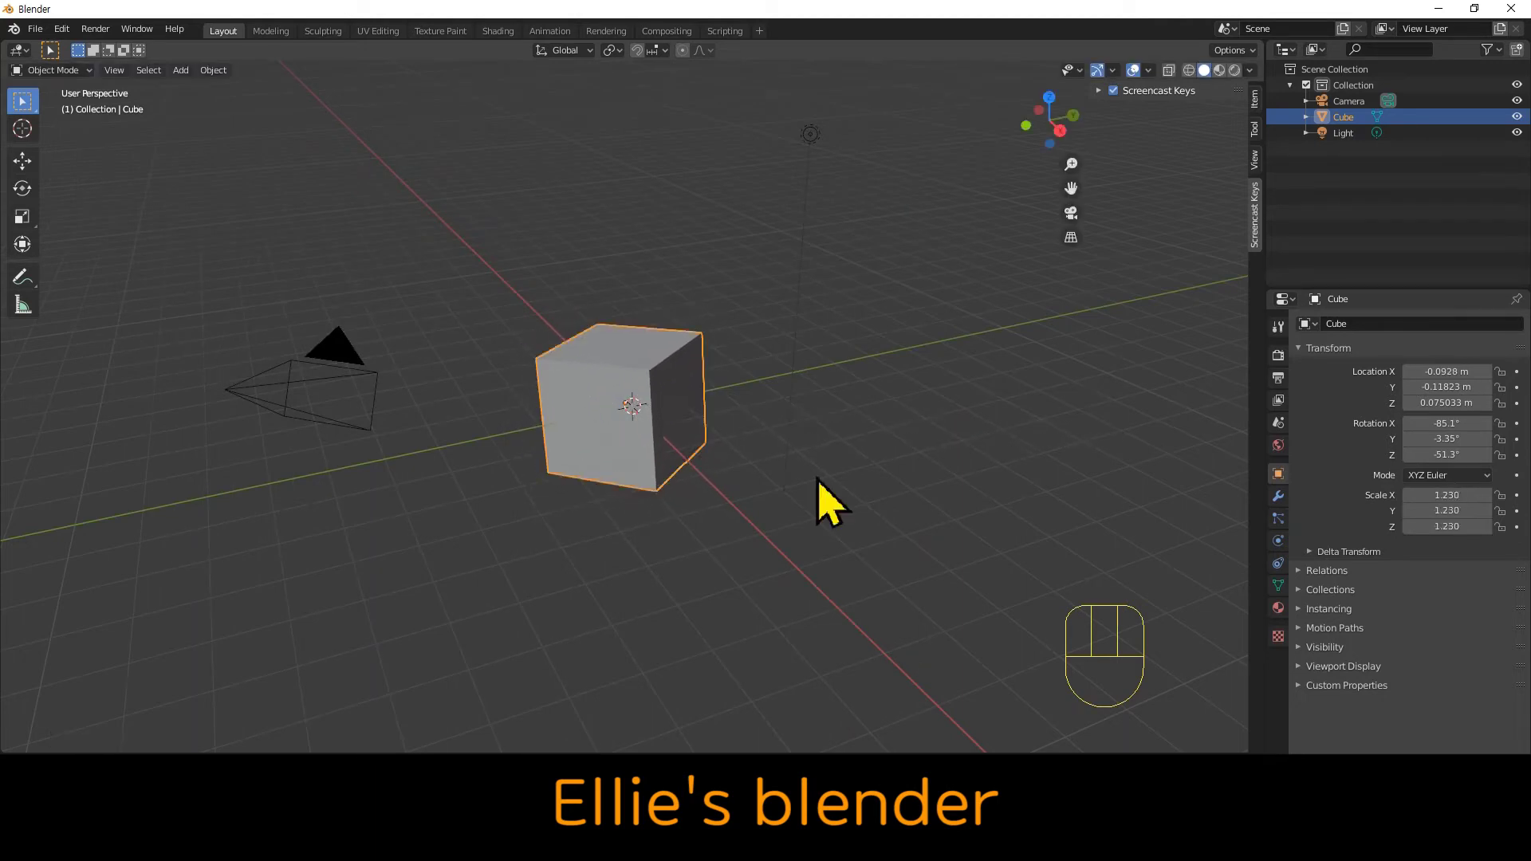
Move the cube separately along the global X, Y and Z axes to about X -0.38 m, Y 0.01 m and Z 0.02 m
key(g)
key(x)
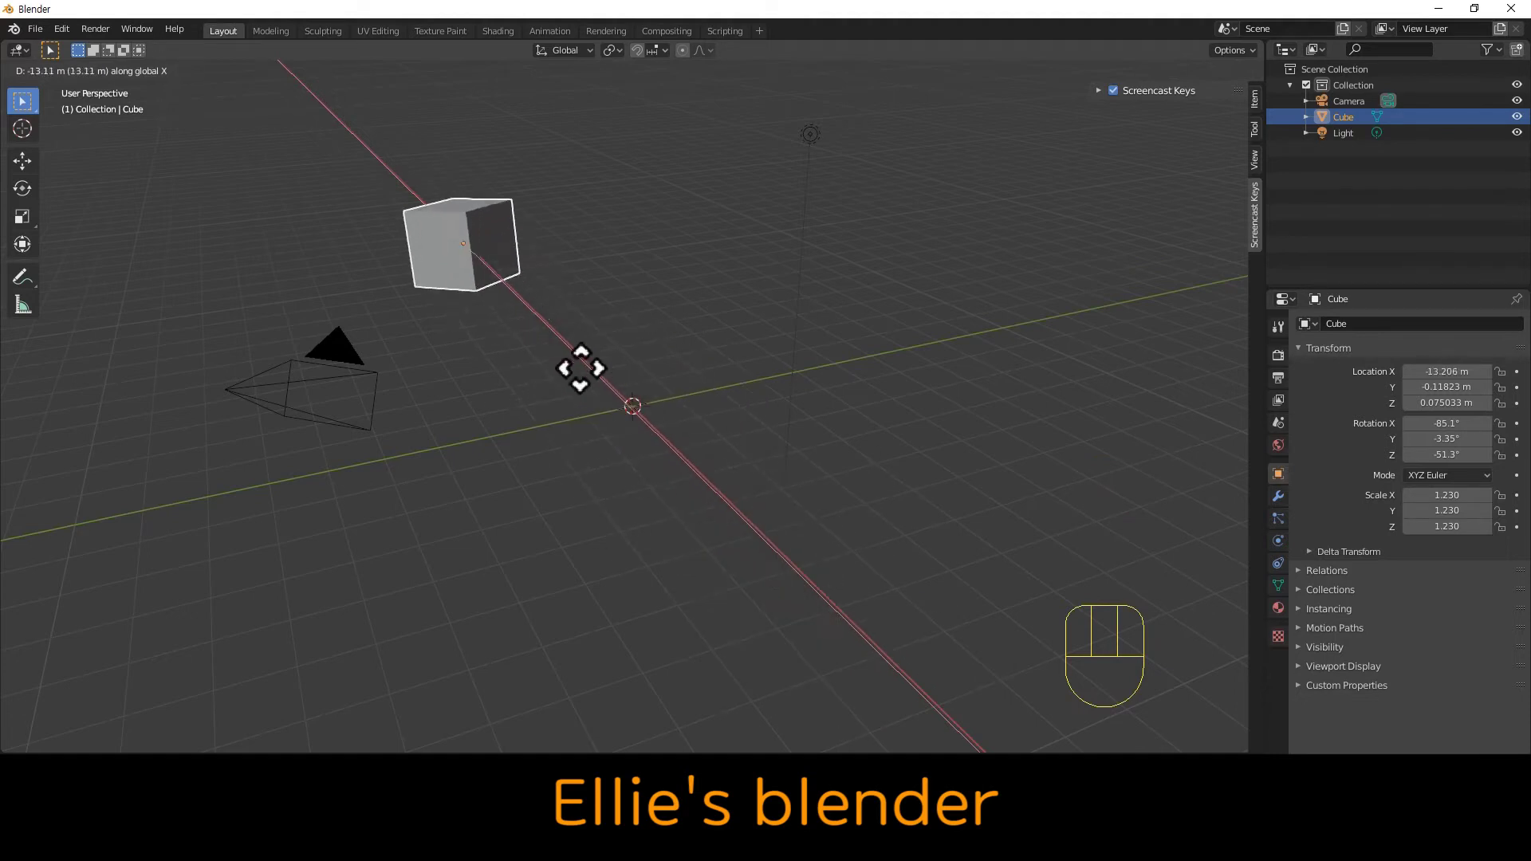
click(763, 520)
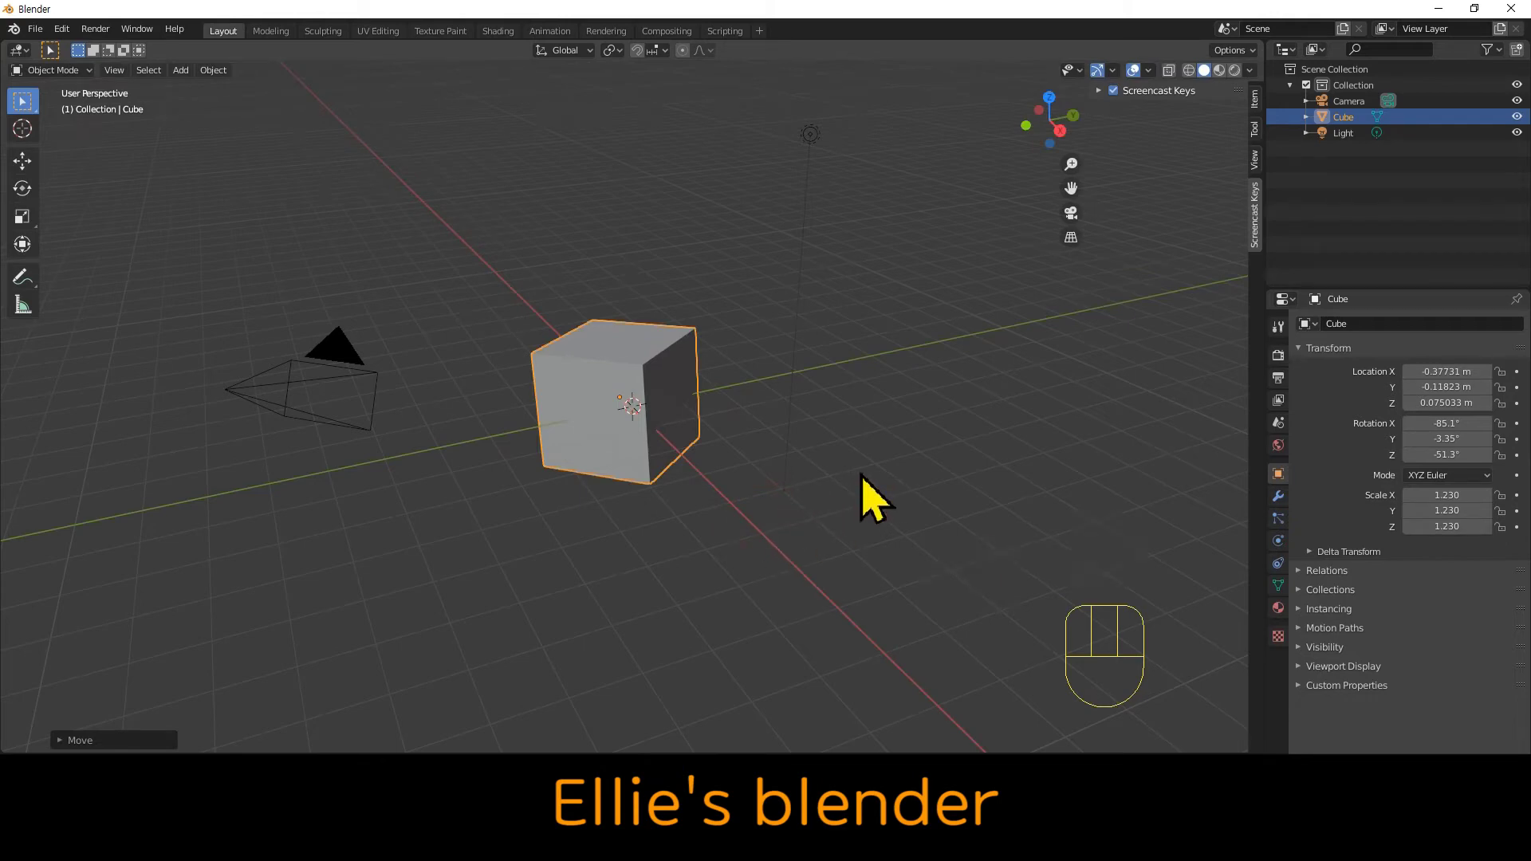
key(g)
key(y)
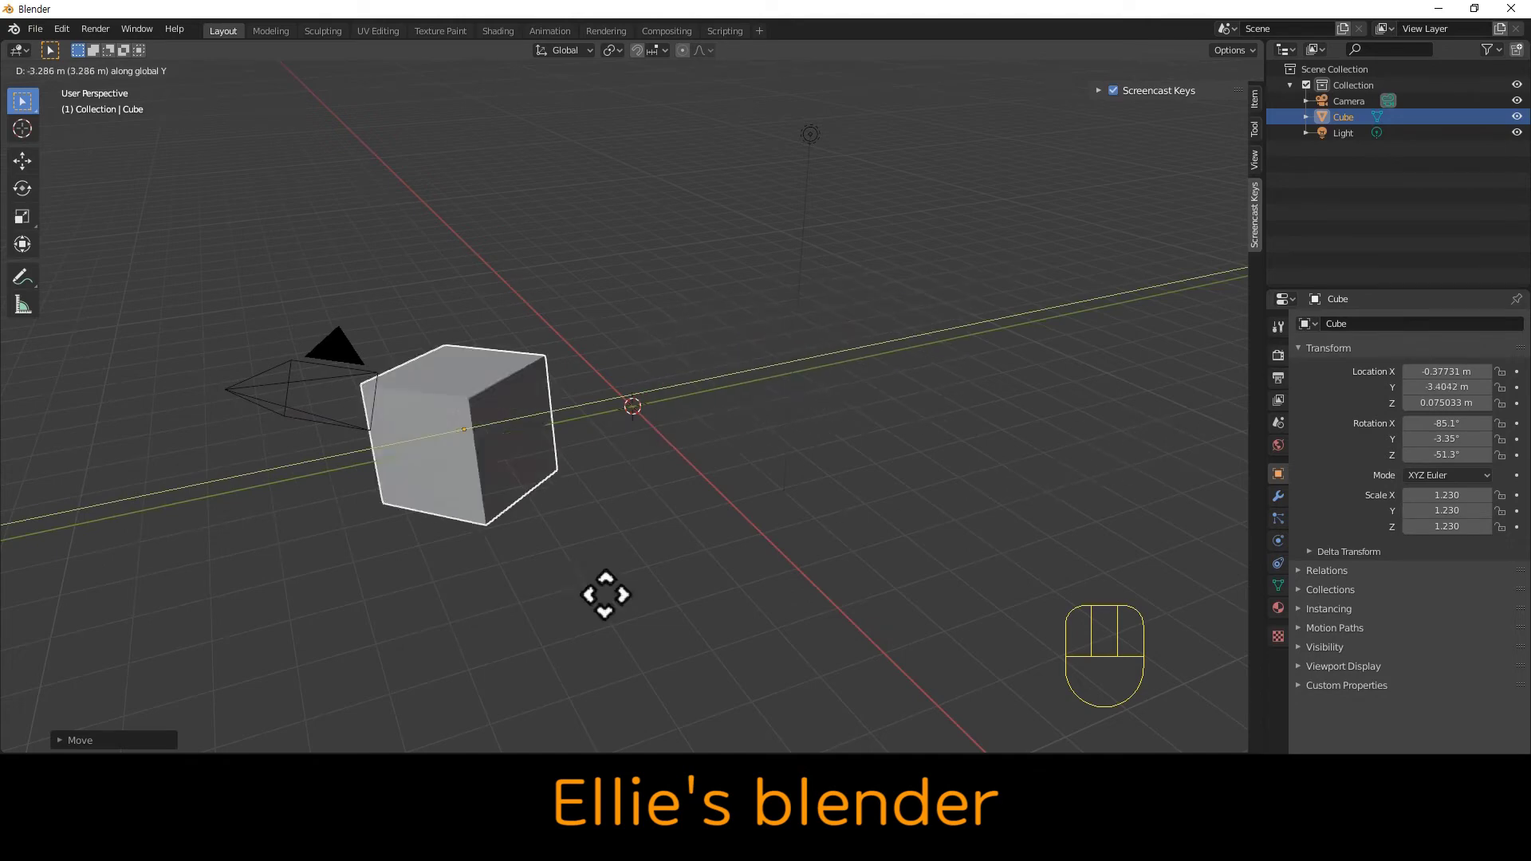
click(875, 507)
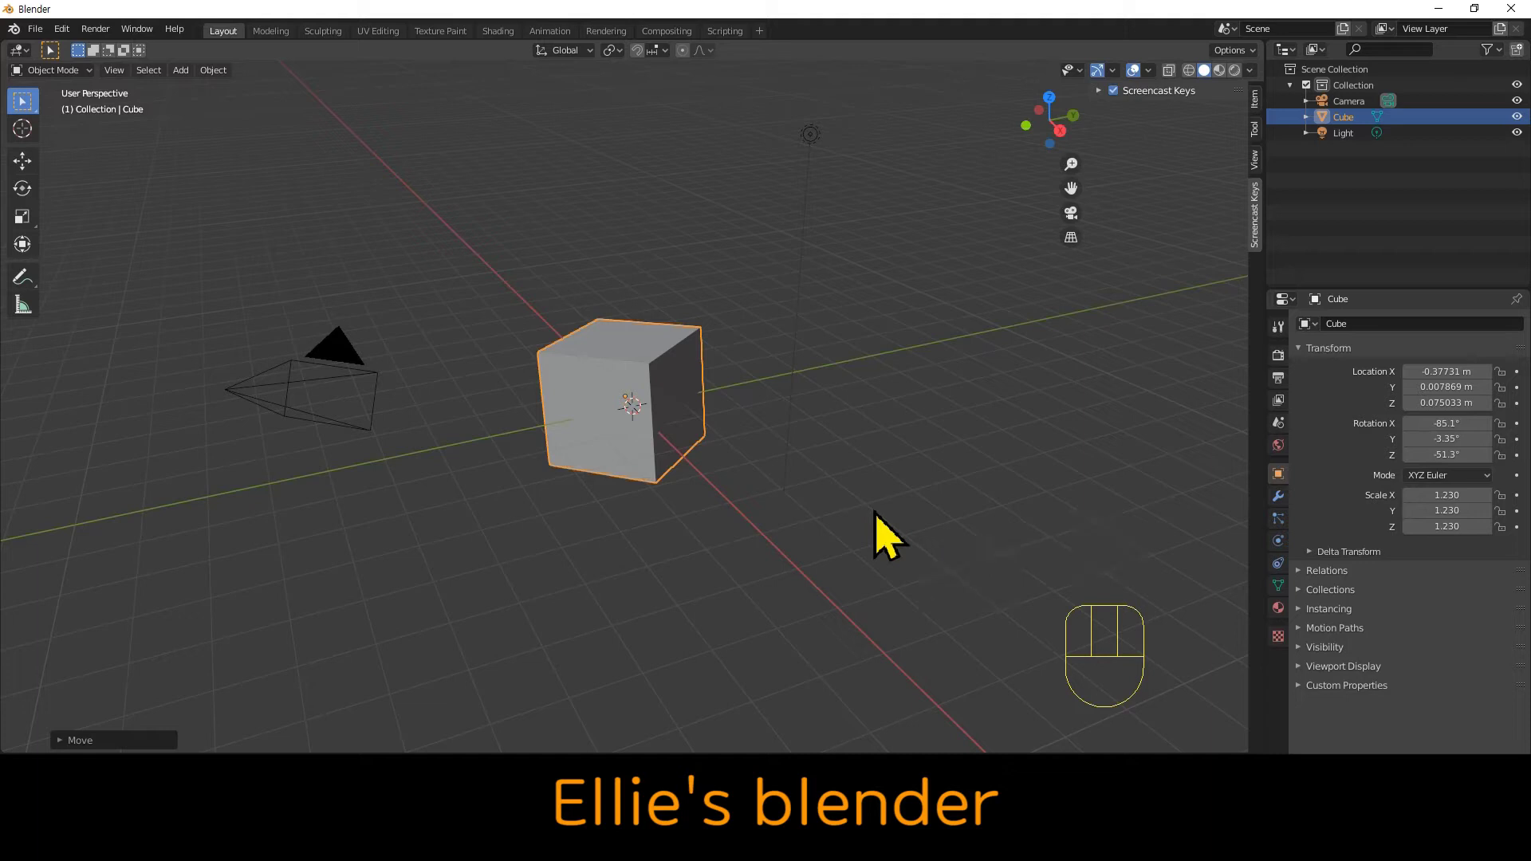
key(g)
key(z)
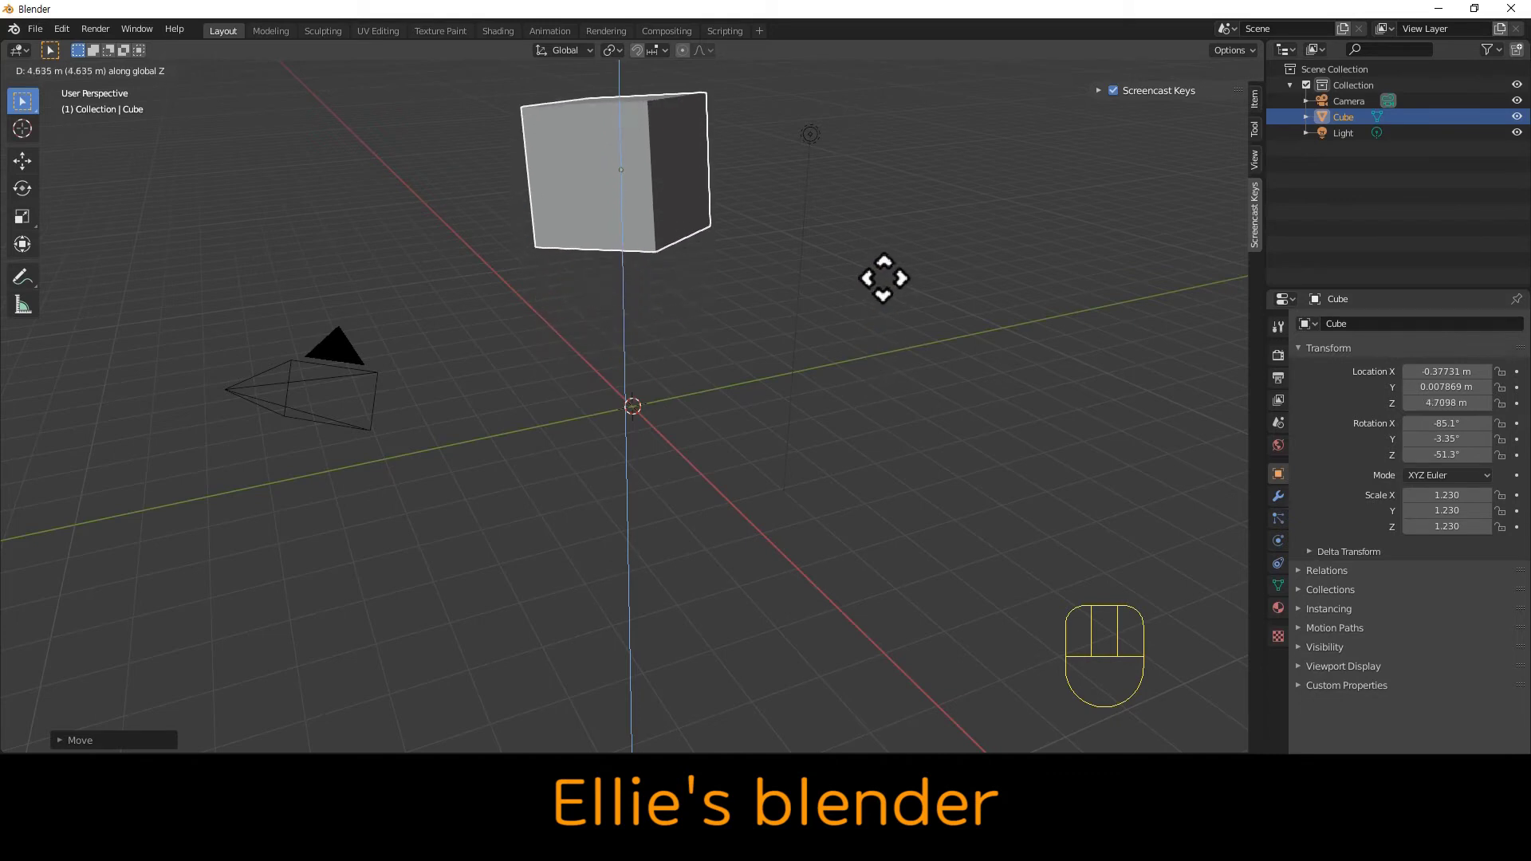
click(869, 509)
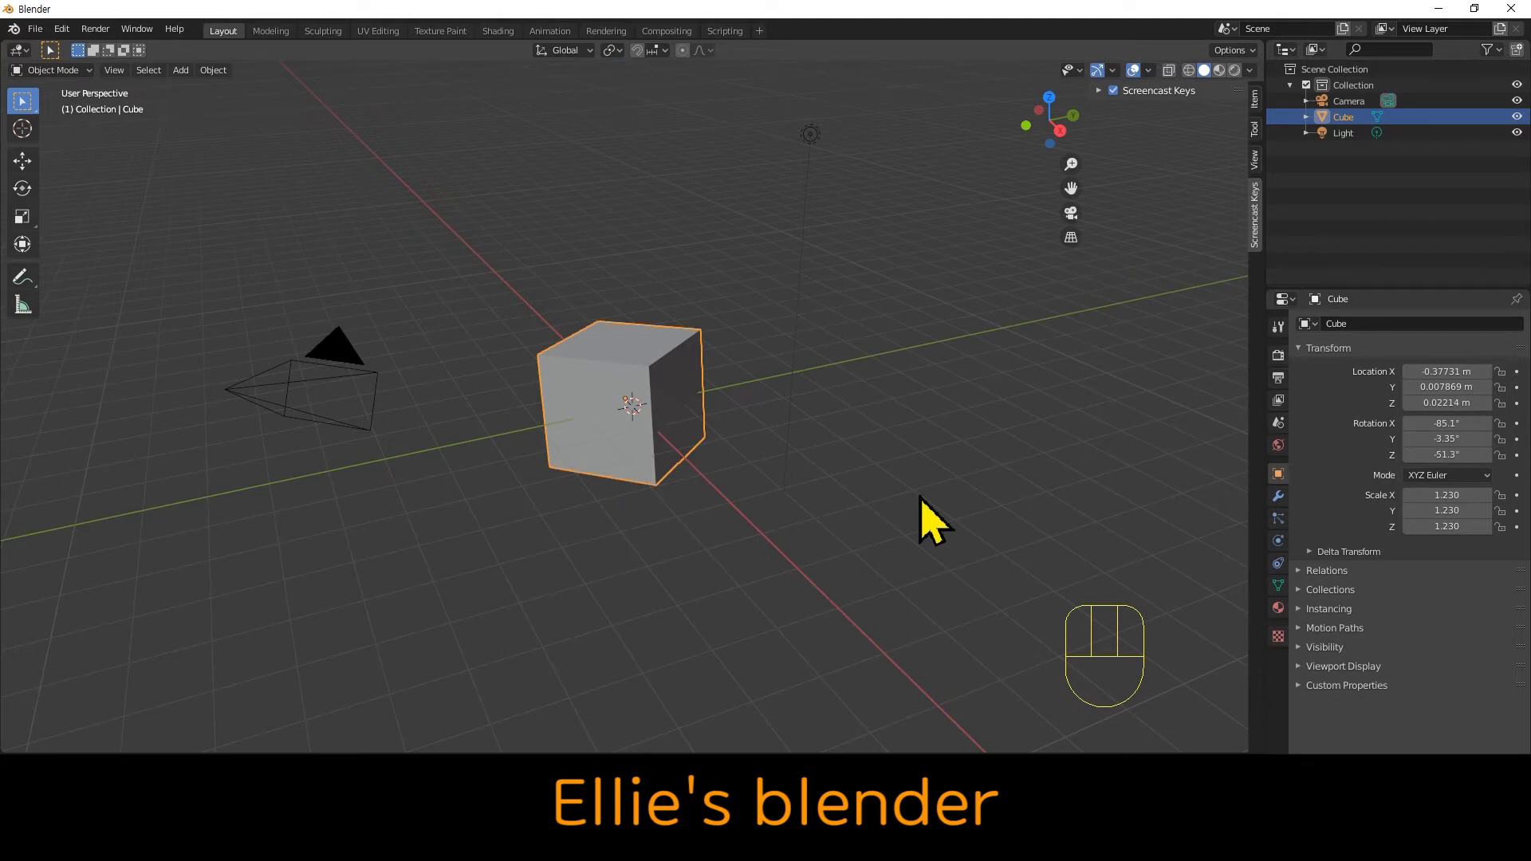
Rotate the cube separately about the global X, Y and Z axes to a rotation of about 992°, -5.87° and 1742°
key(r)
key(x)
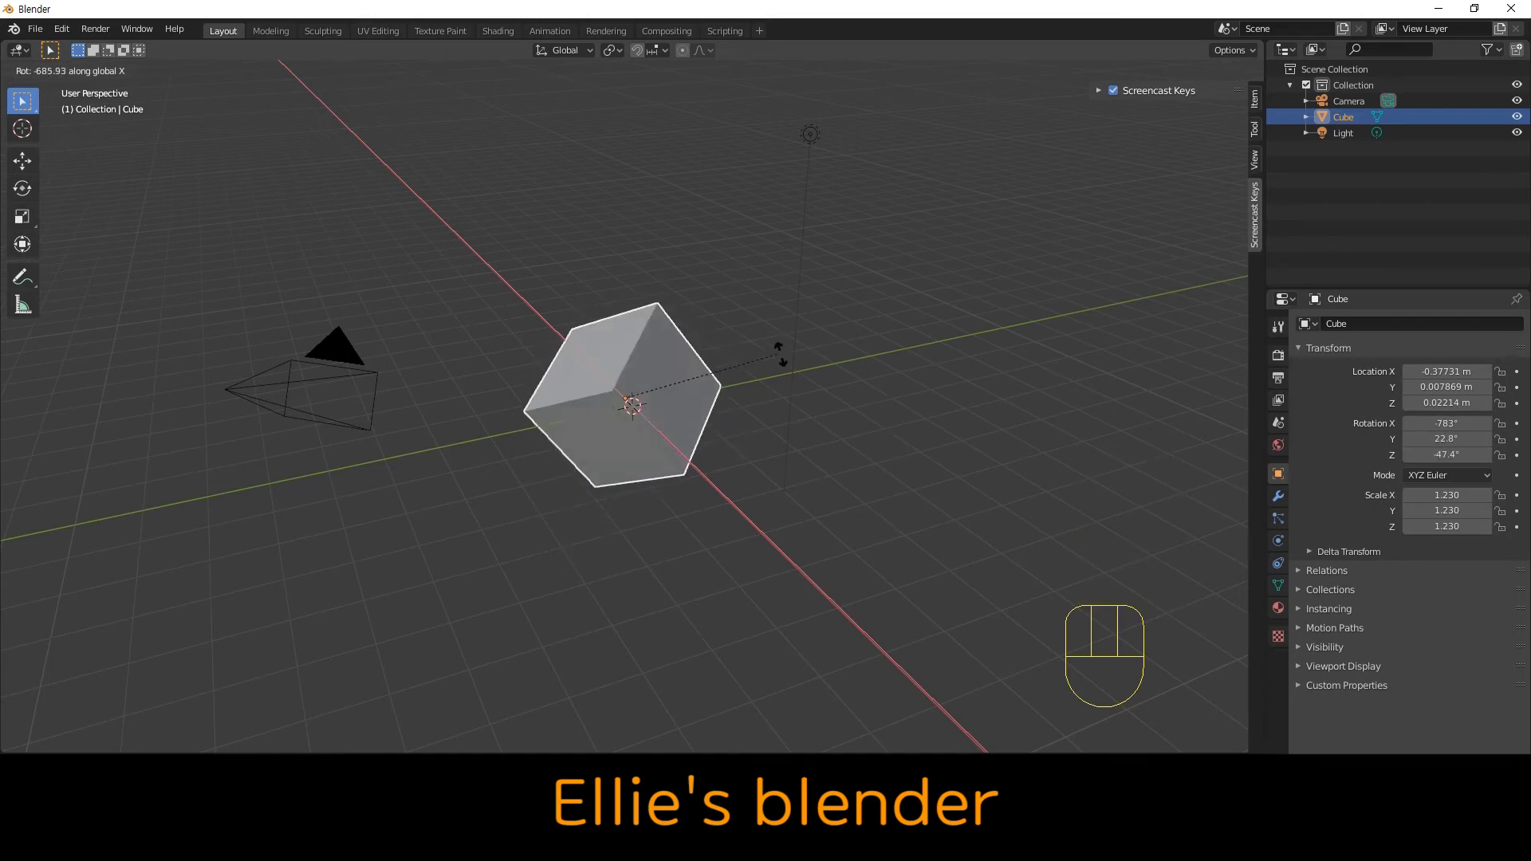
click(857, 487)
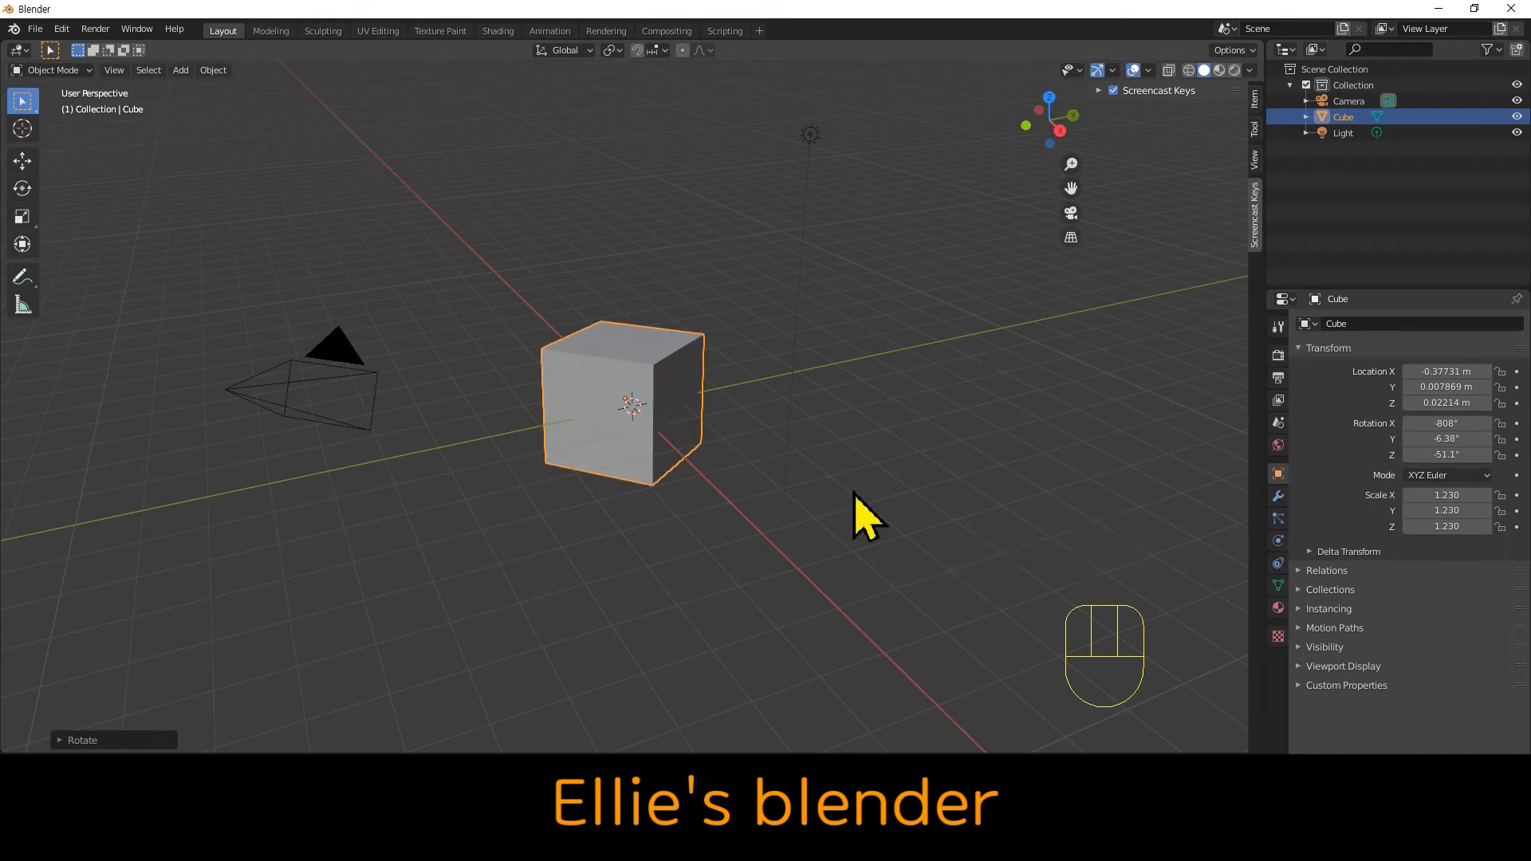
key(r)
key(y)
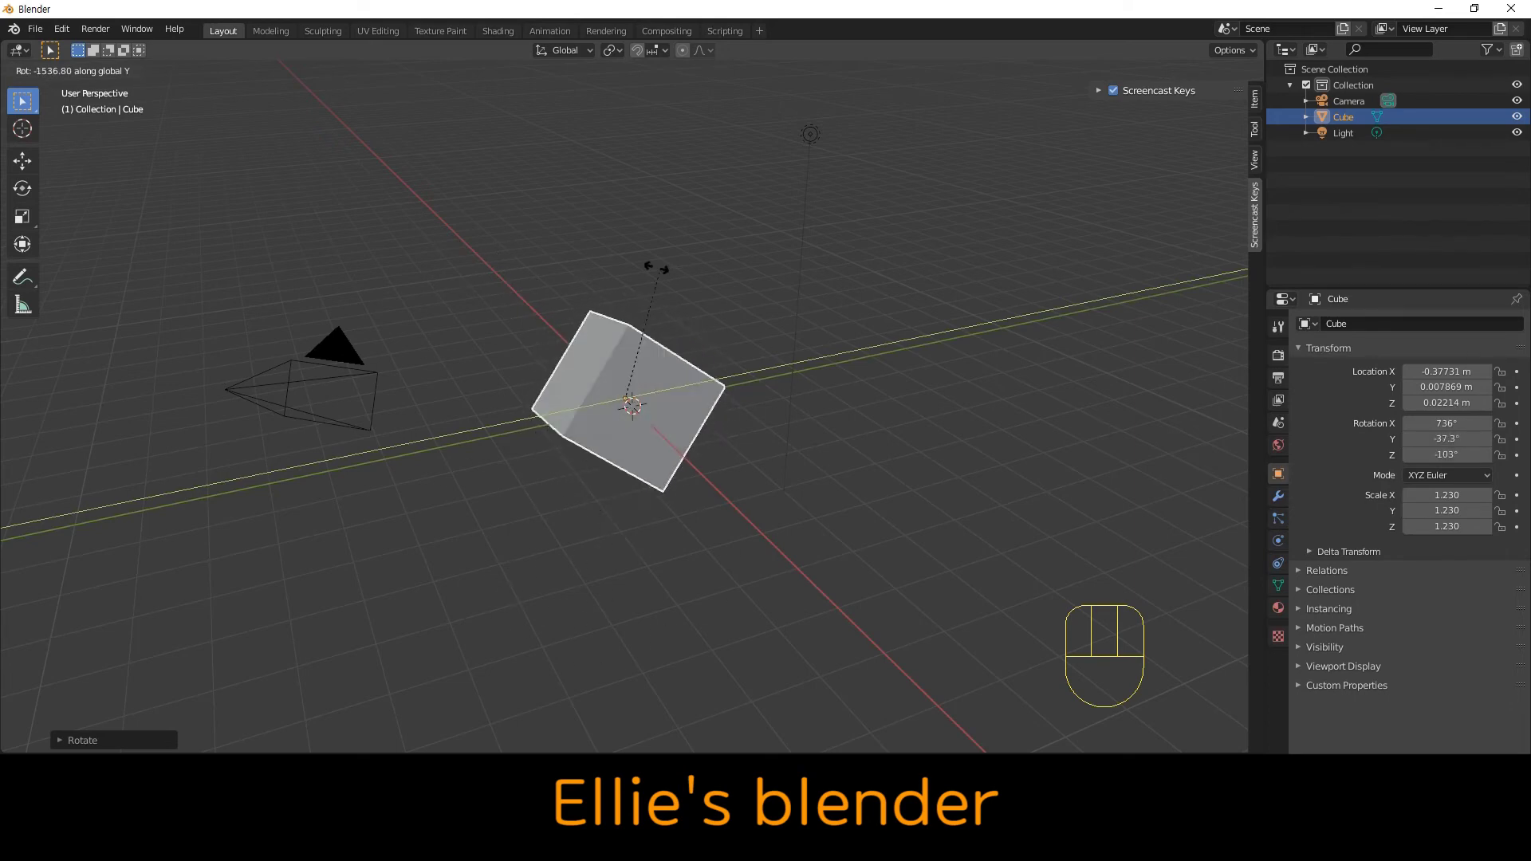
click(737, 444)
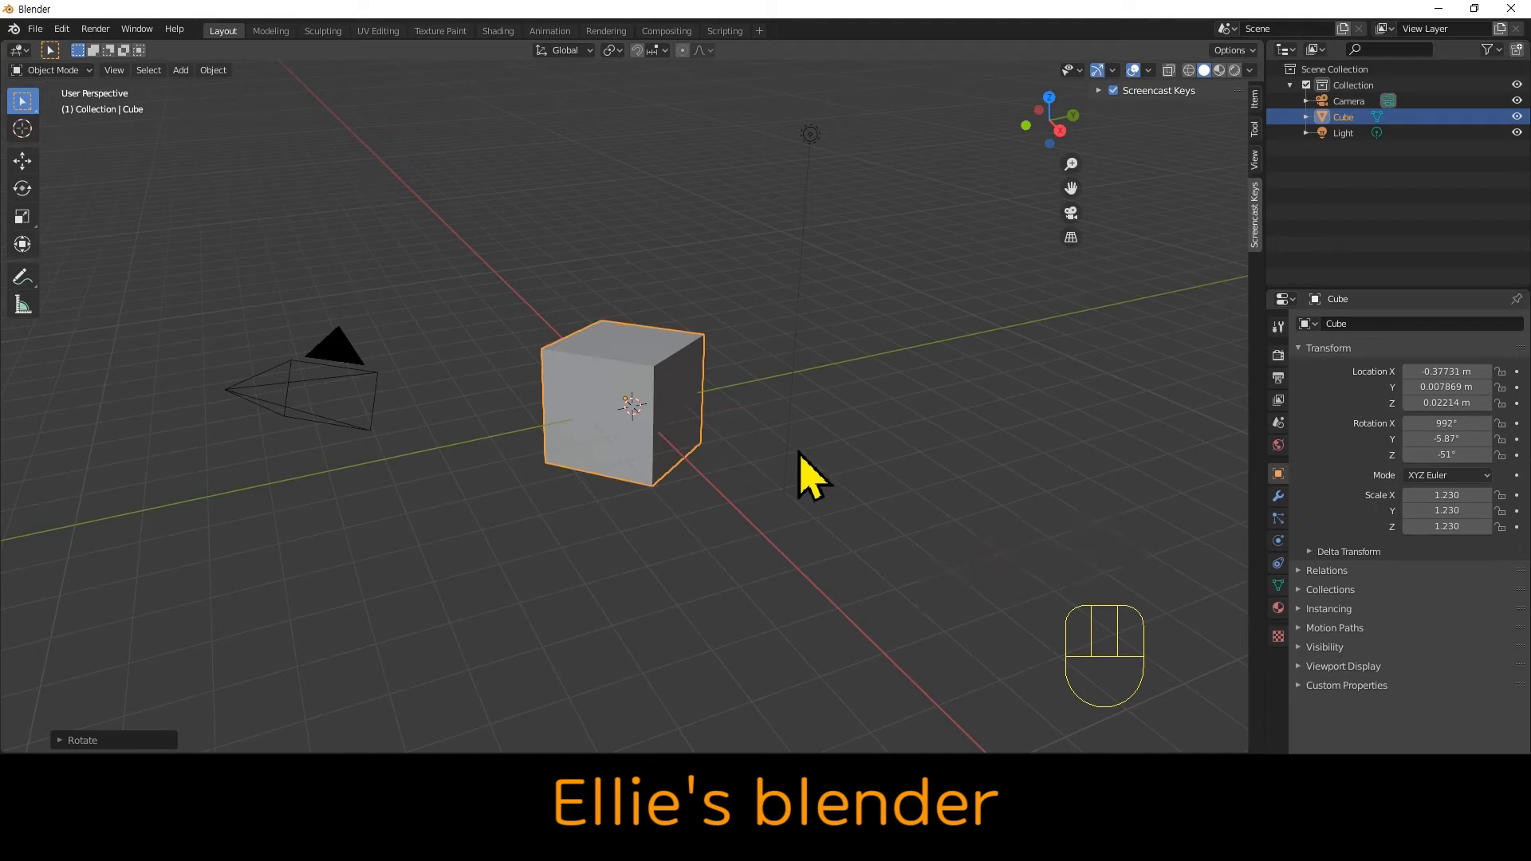
key(r)
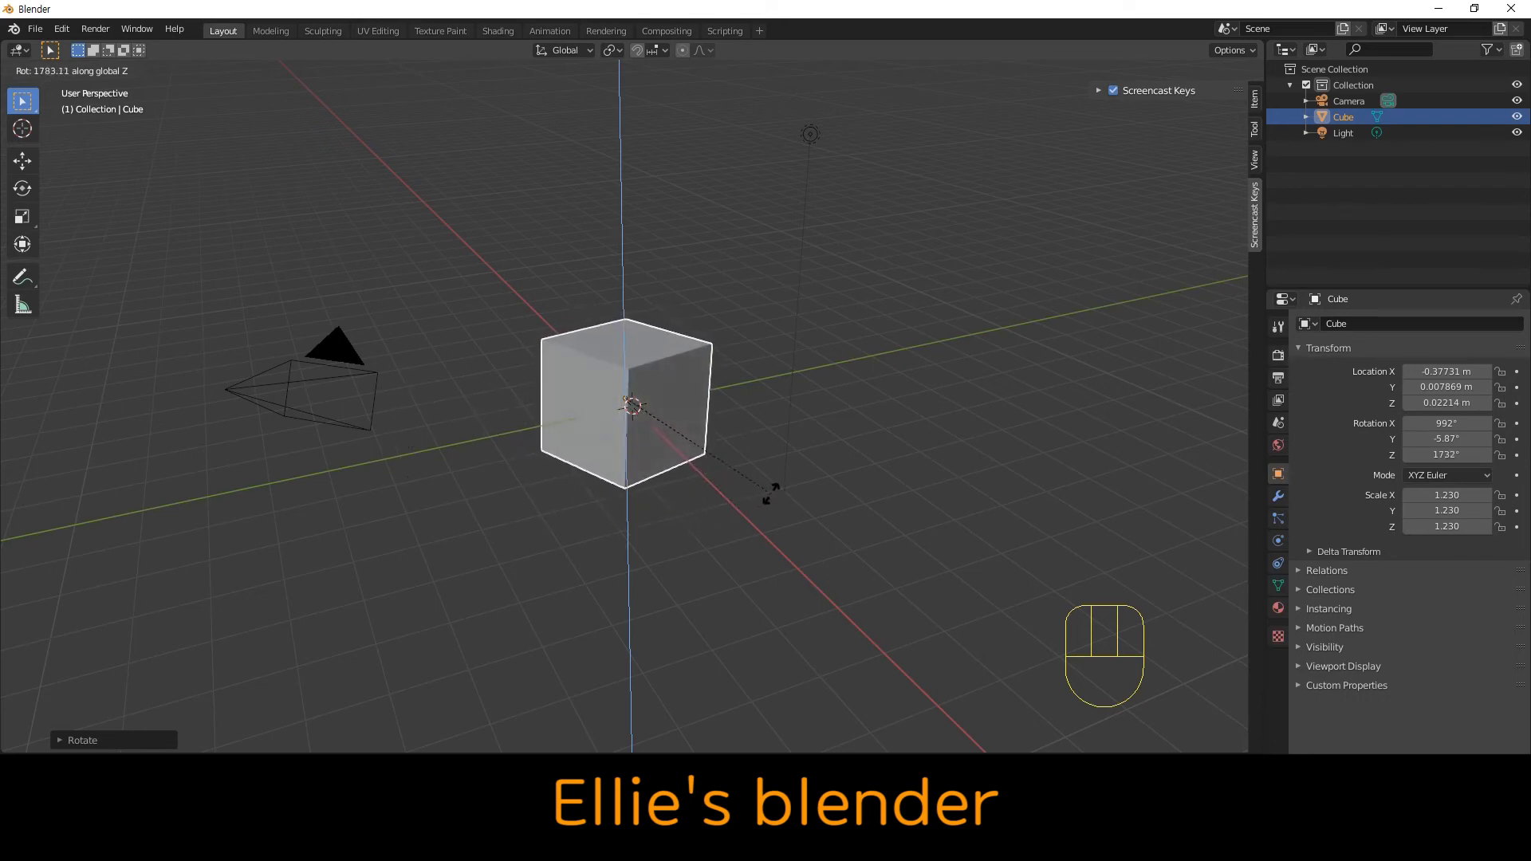
click(795, 474)
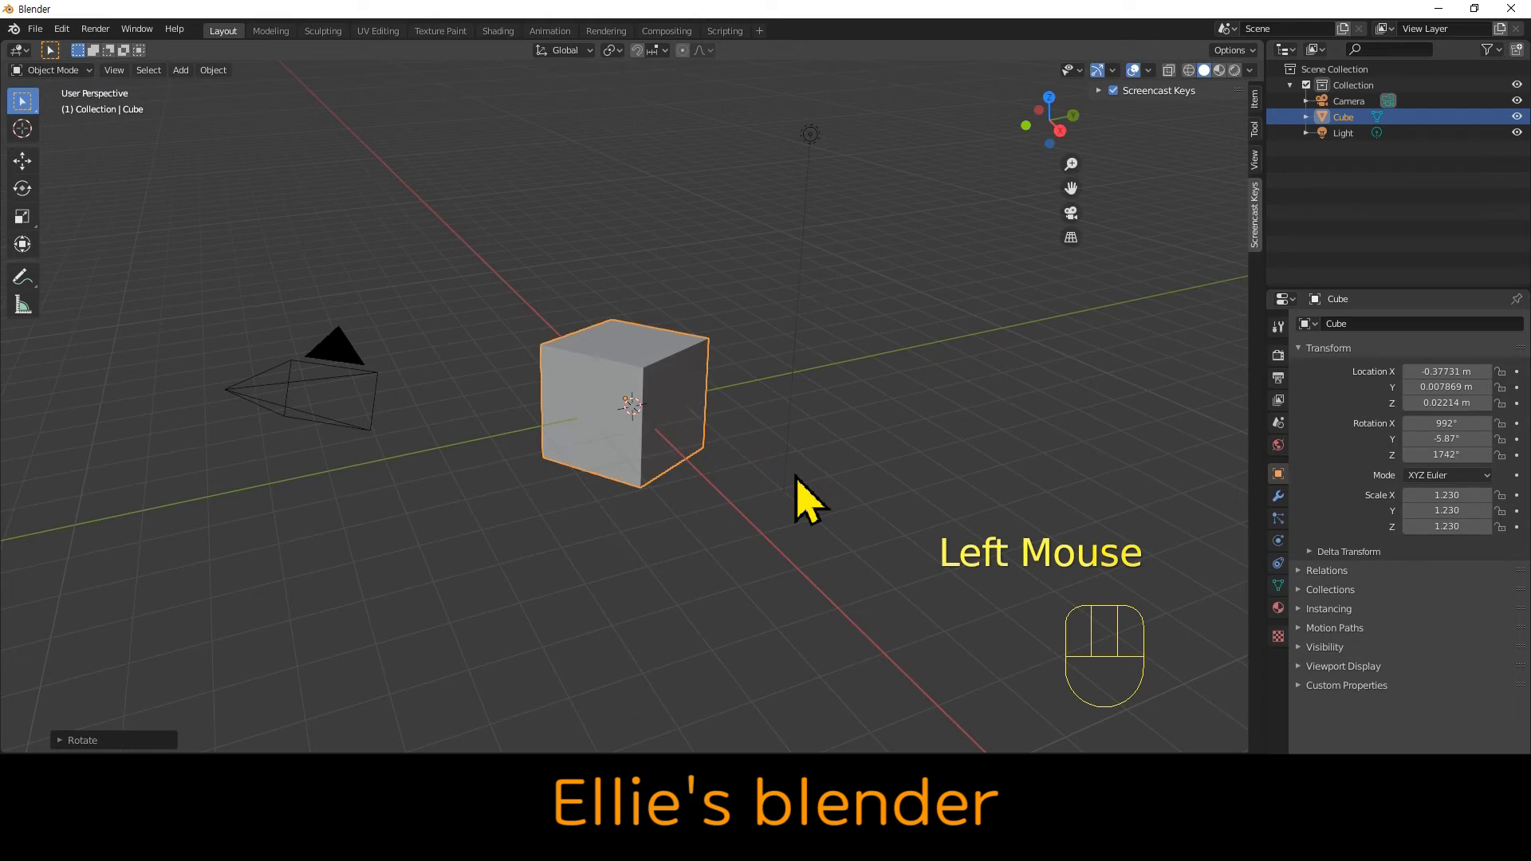
Scale the cube slightly along global X, and stretch it along global Y into a box with scale values about -4.10, 1.27 and -2.88
key(s)
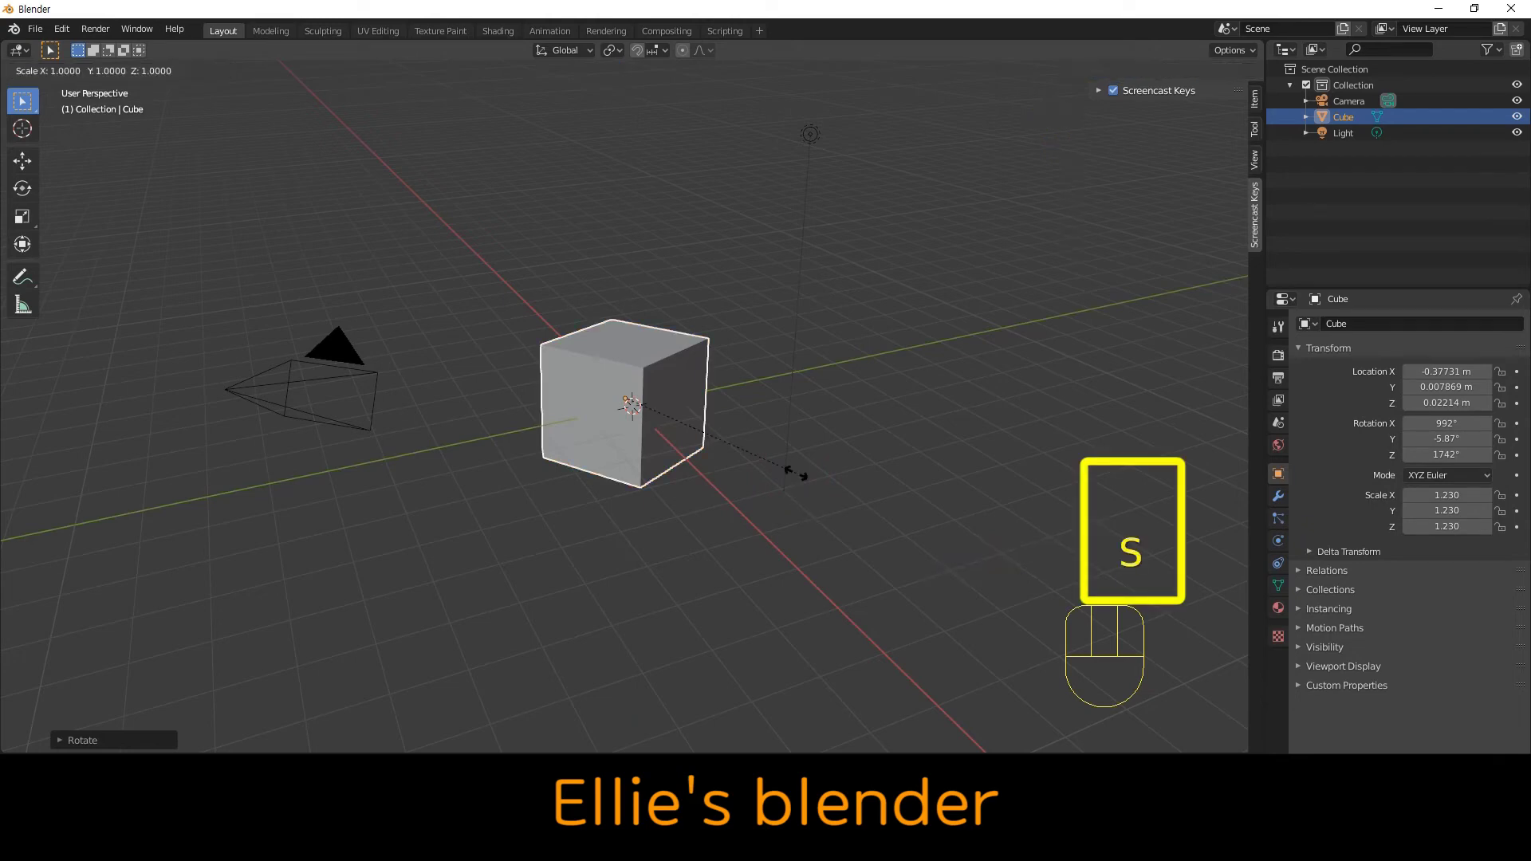
key(x)
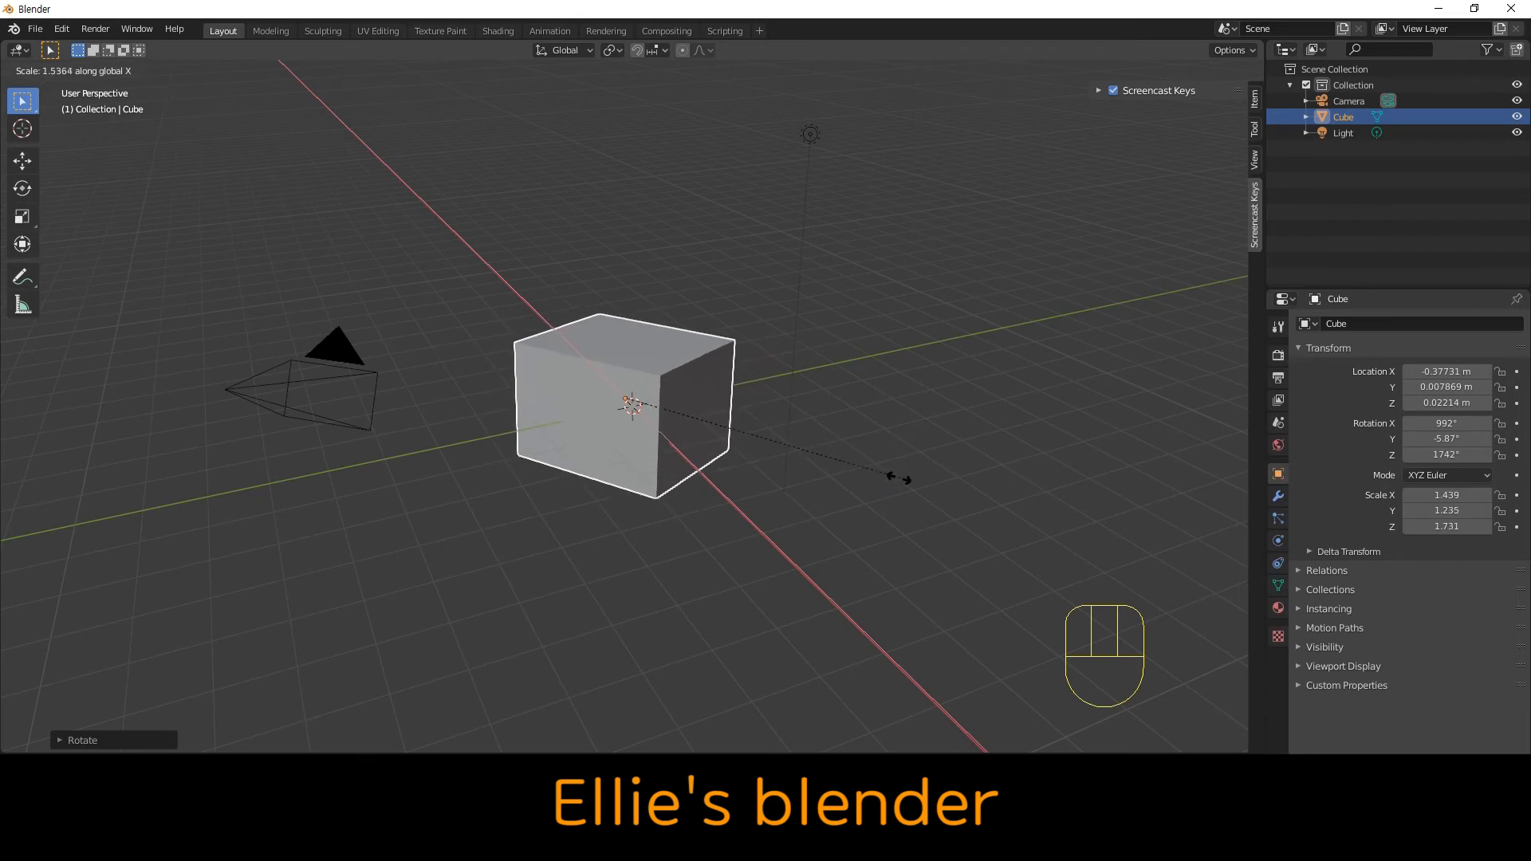
click(818, 474)
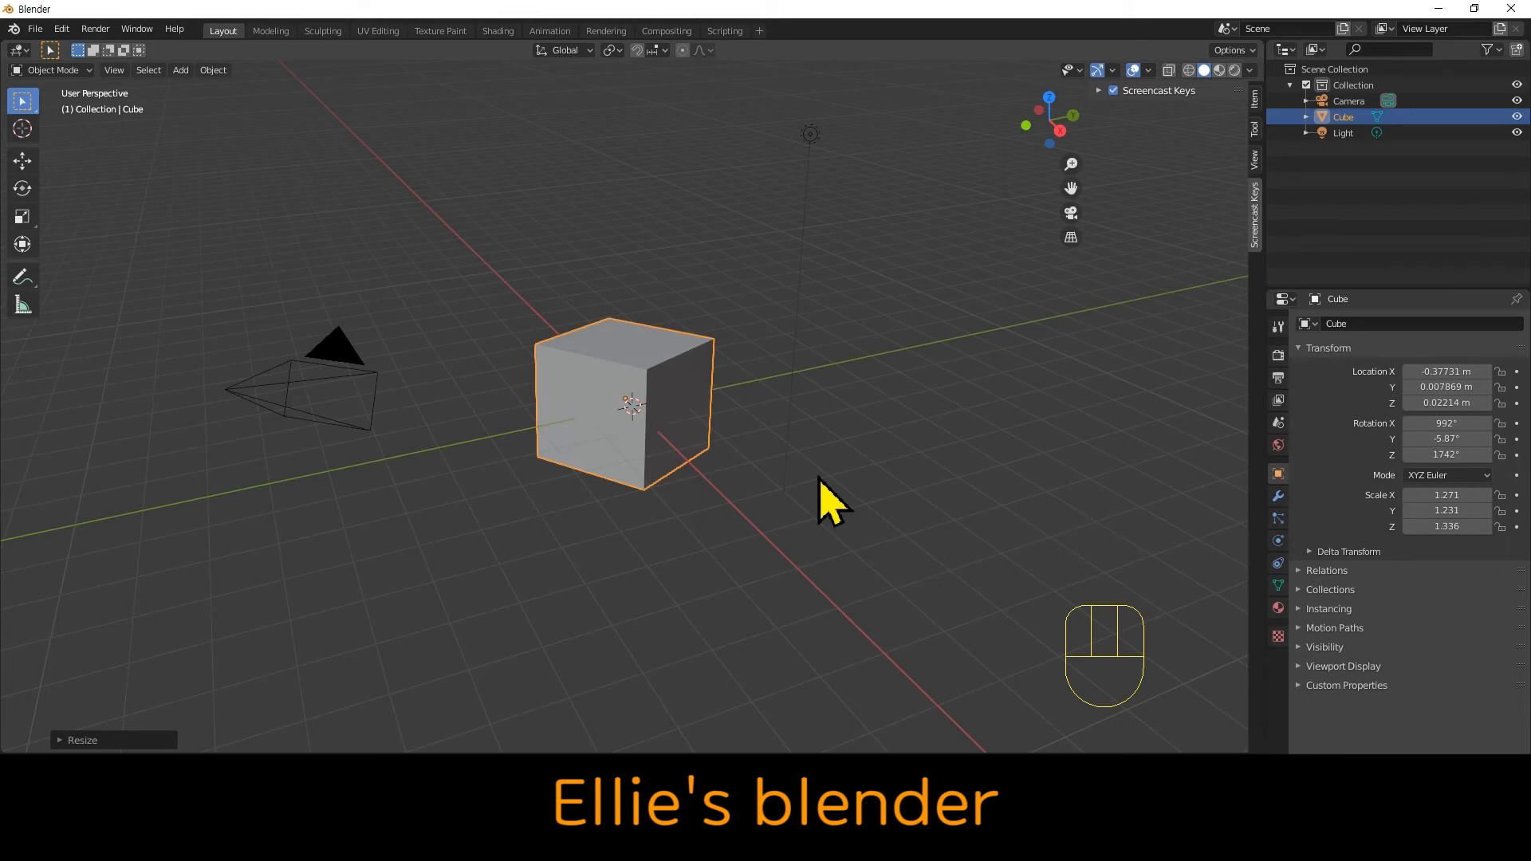
key(s)
key(y)
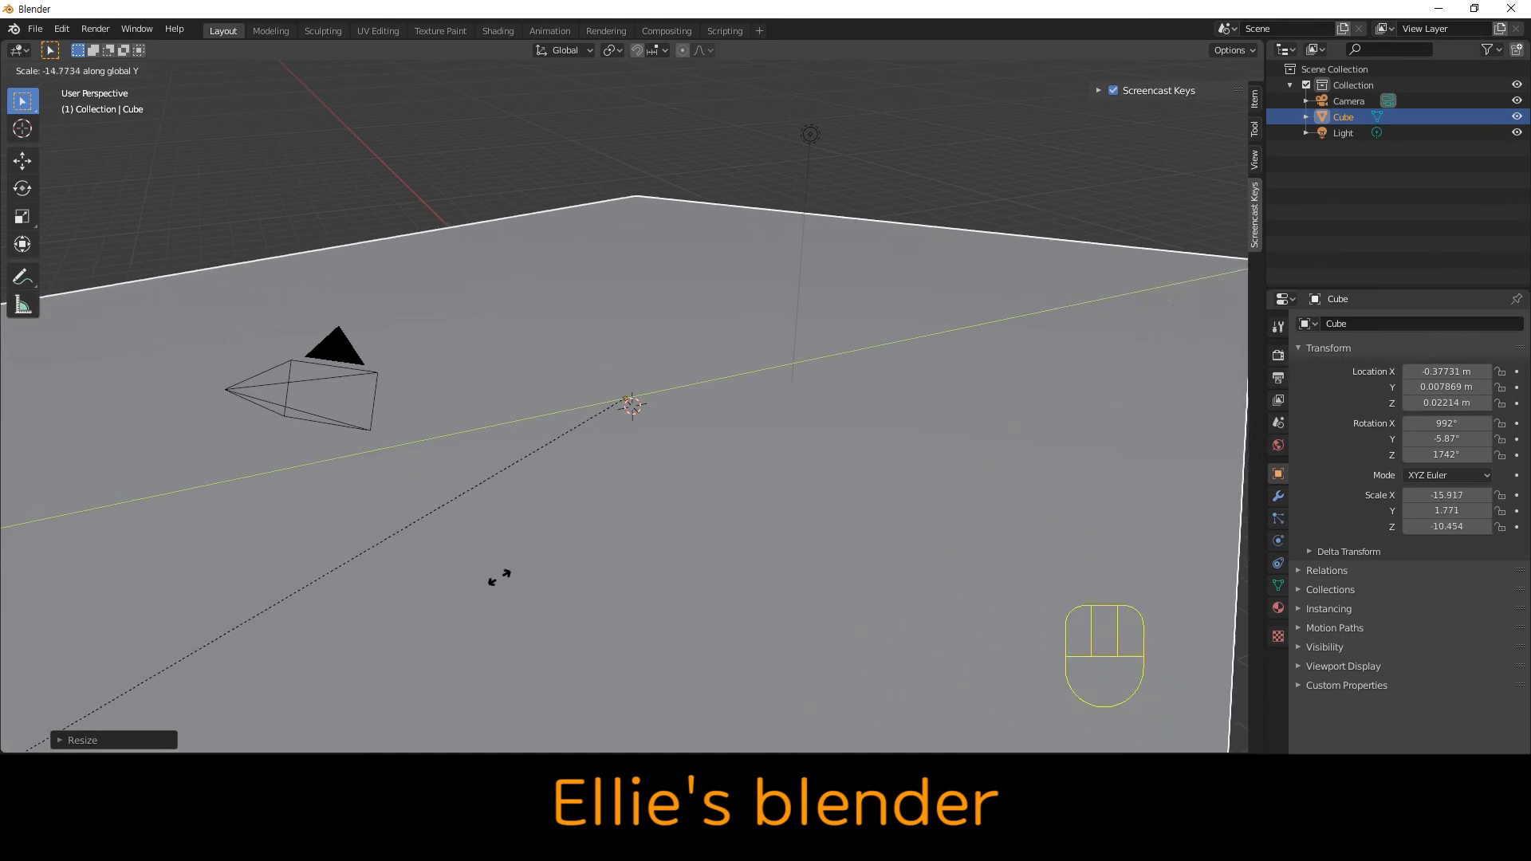
click(1140, 179)
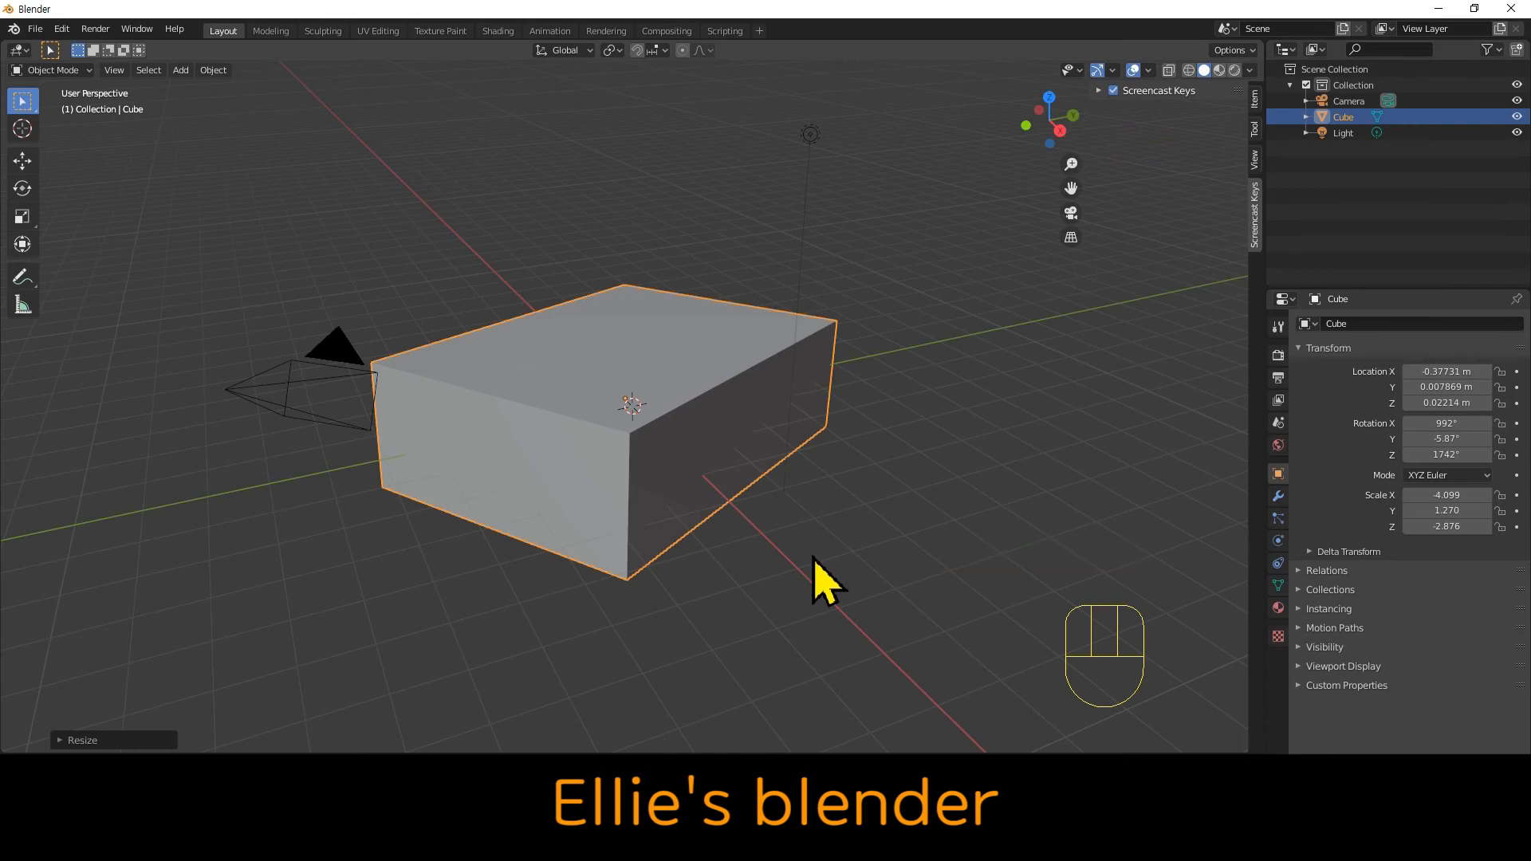
Scale the stretched cube along the global Z axis
key(s)
key(z)
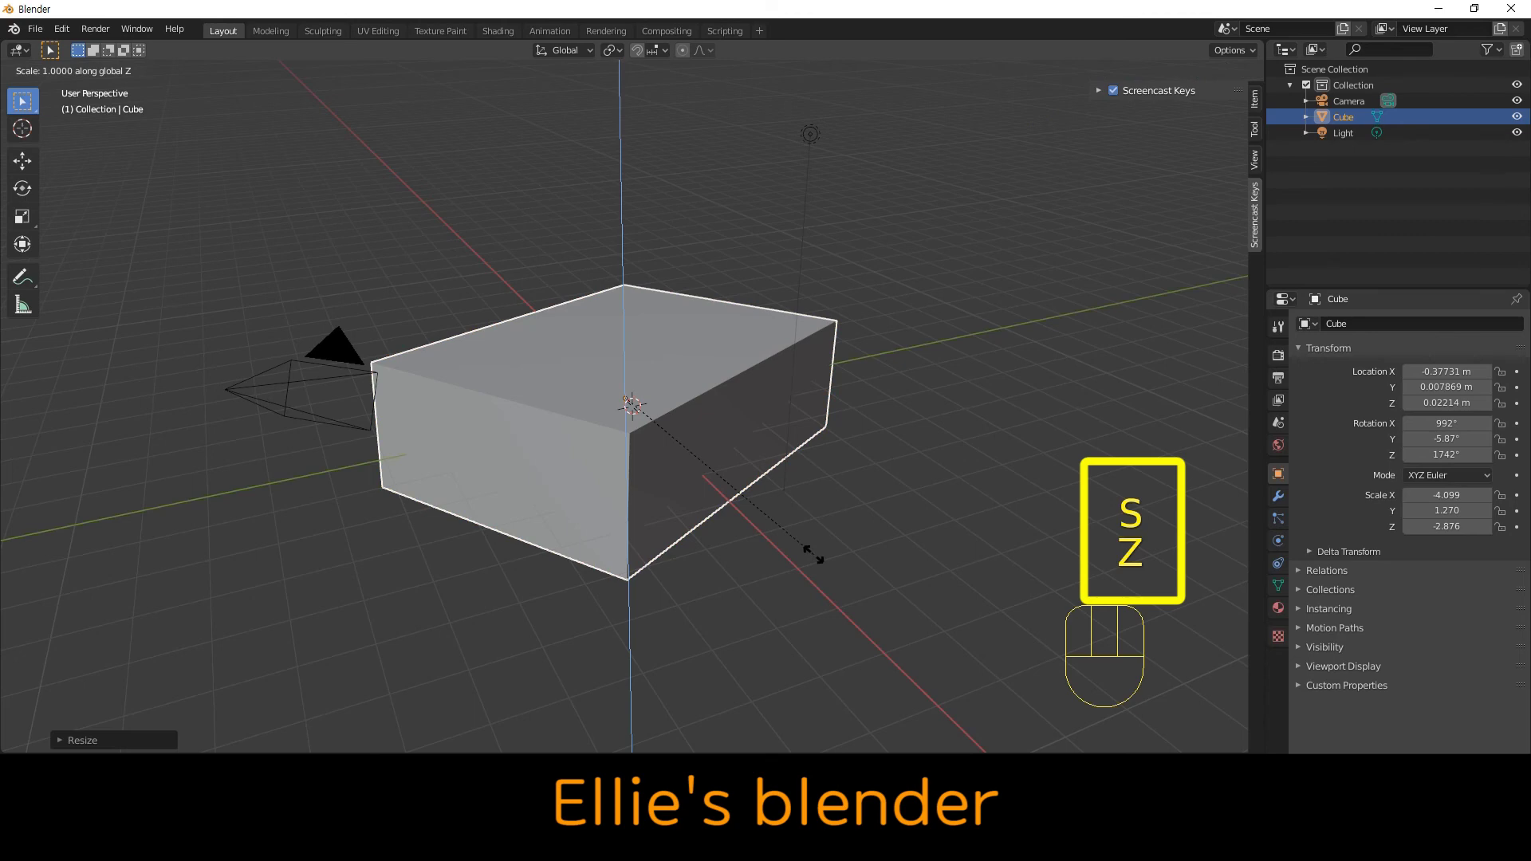